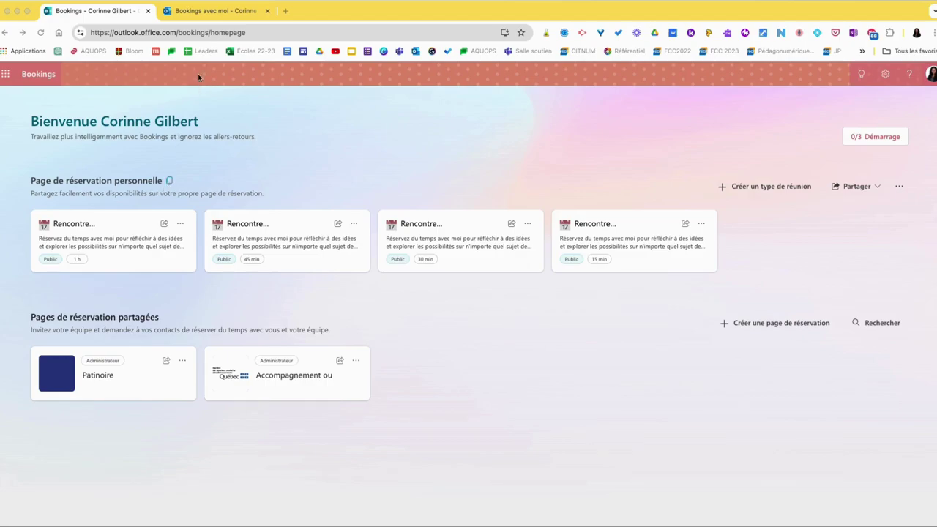
# - Review the sharing options on the personal Bookings with me page and return to the Bookings homepage
pyautogui.click(207, 13)
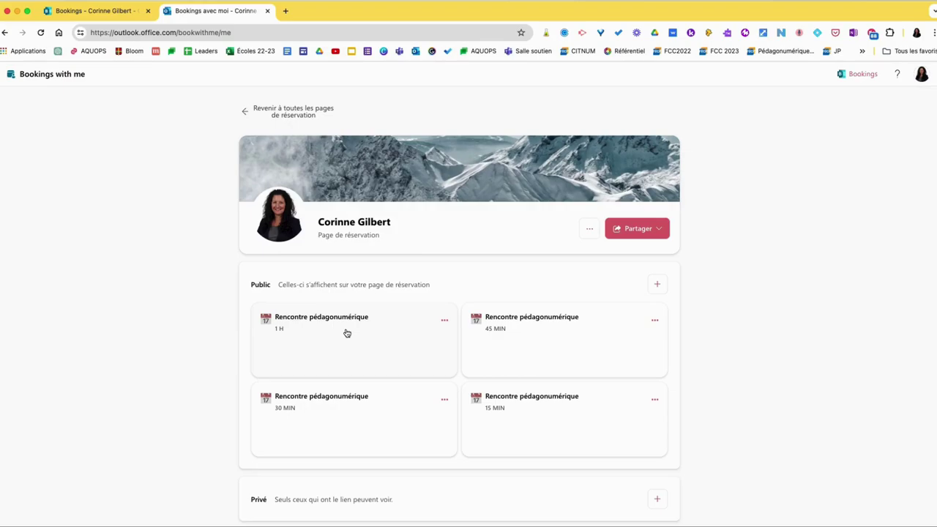
pyautogui.click(635, 230)
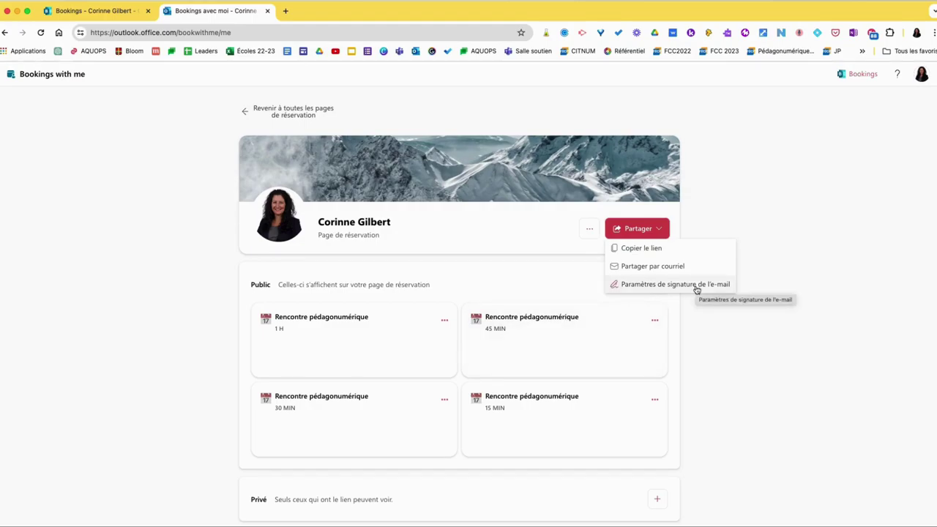
pyautogui.click(742, 222)
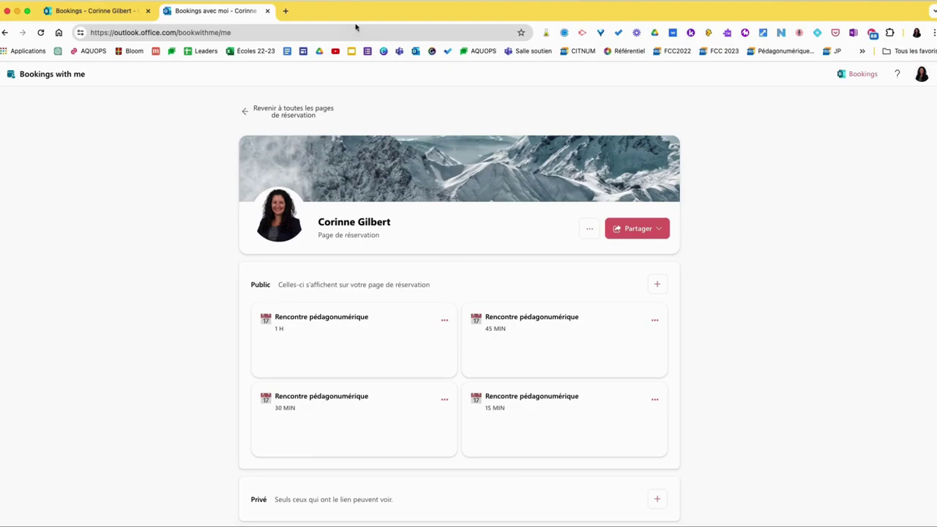
pyautogui.click(102, 11)
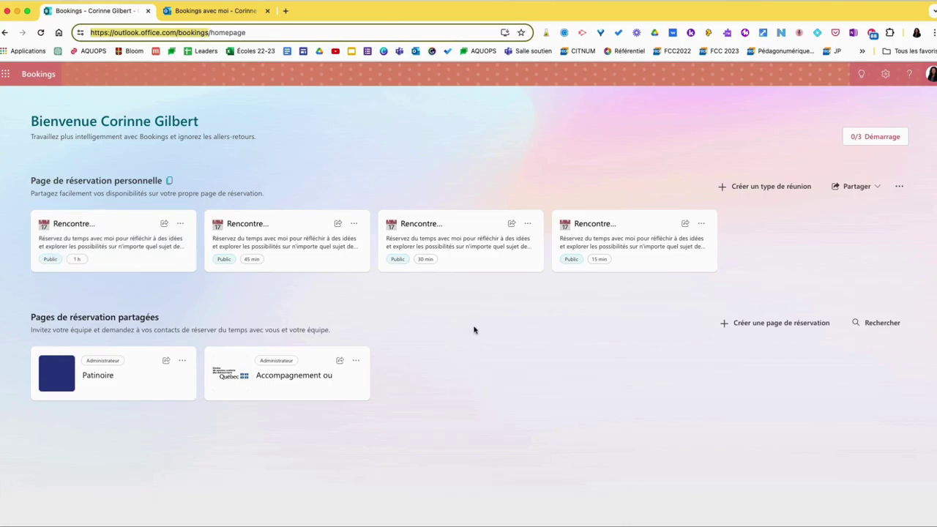
# - Switch to Microsoft Teams, search its apps for "bookings", open Bookings and check the app's pinning options
pyautogui.moveTo(439, 521)
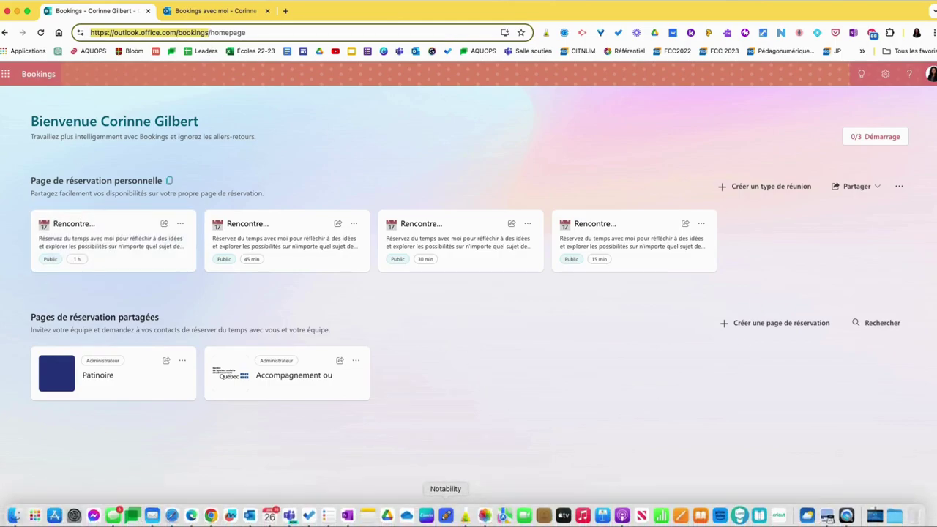
pyautogui.click(290, 516)
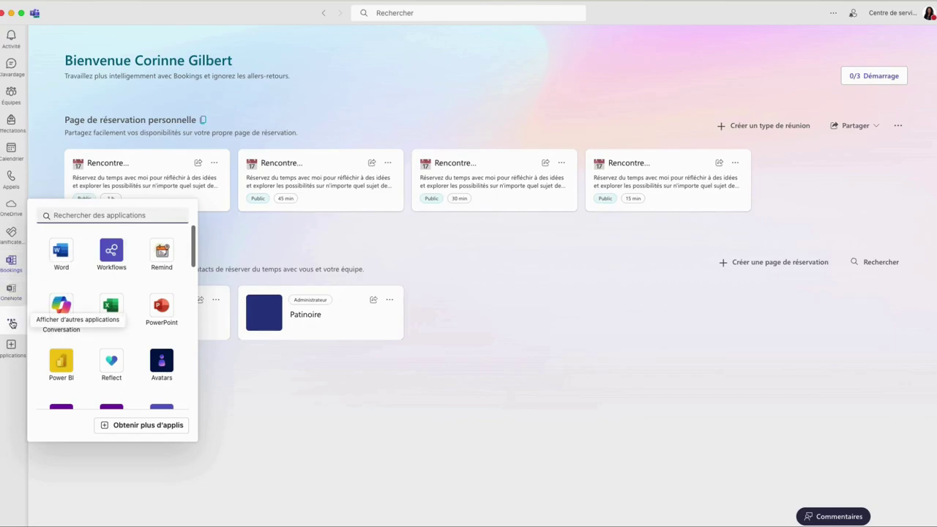
pyautogui.write('bookings')
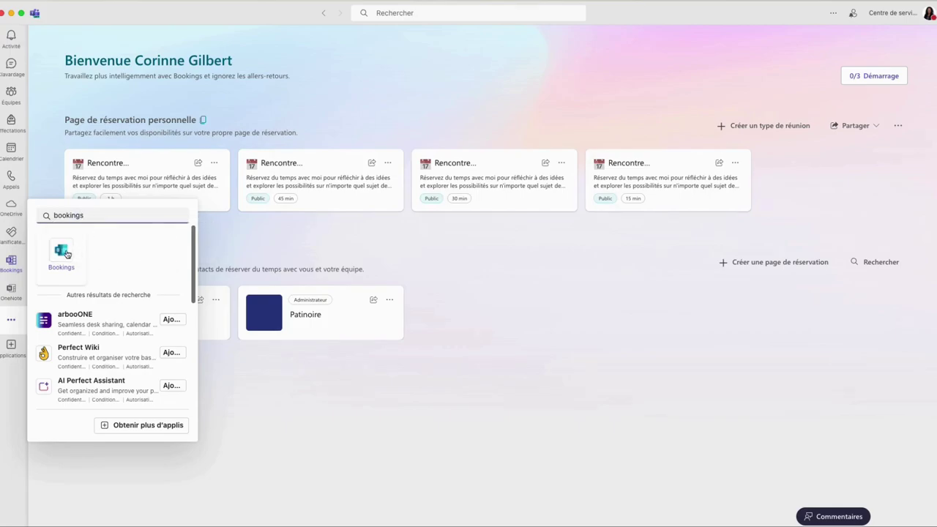
pyautogui.click(79, 248)
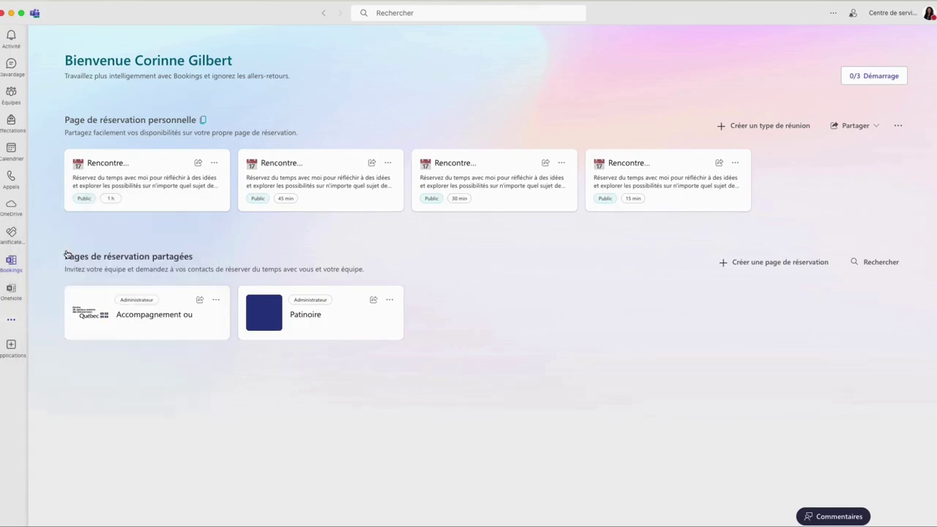
pyautogui.rightClick(11, 261)
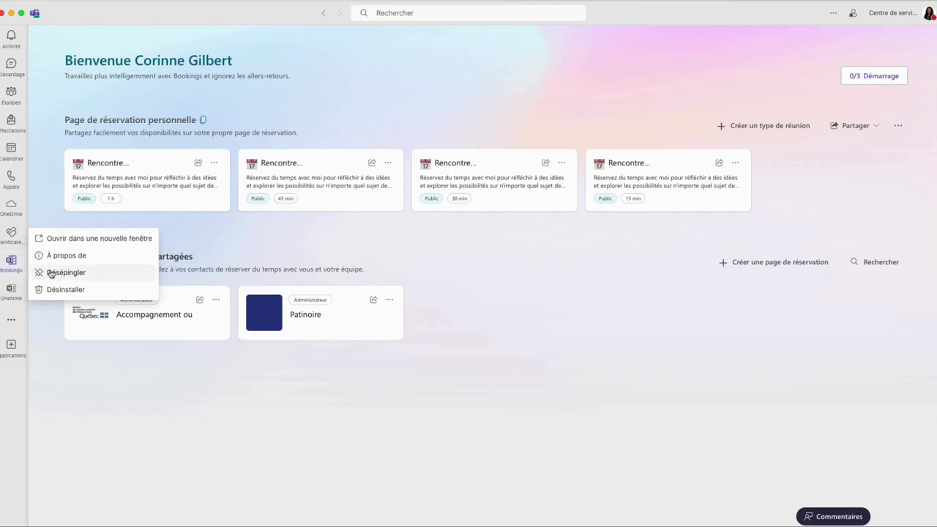
pyautogui.click(592, 296)
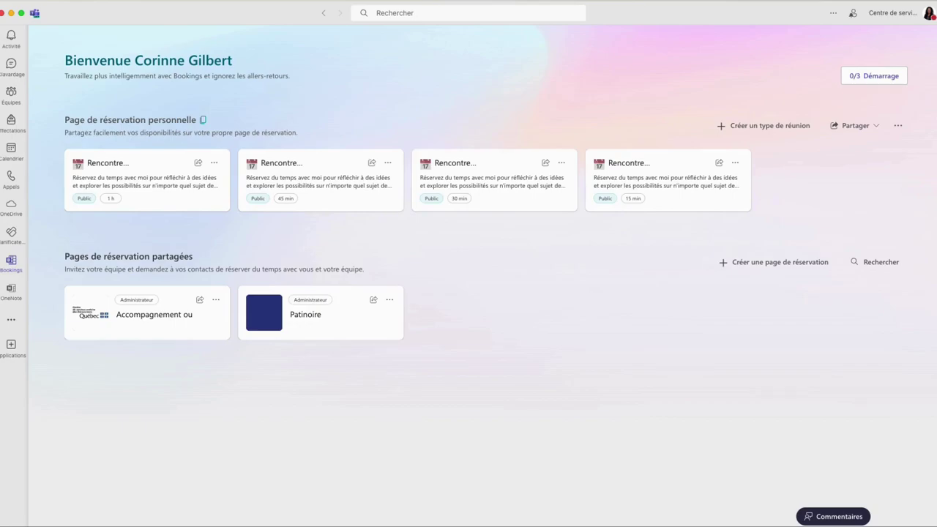
# - Switch back to Bookings in Chrome, view the header images for the personal booking page and leave without changing anything
pyautogui.click(210, 516)
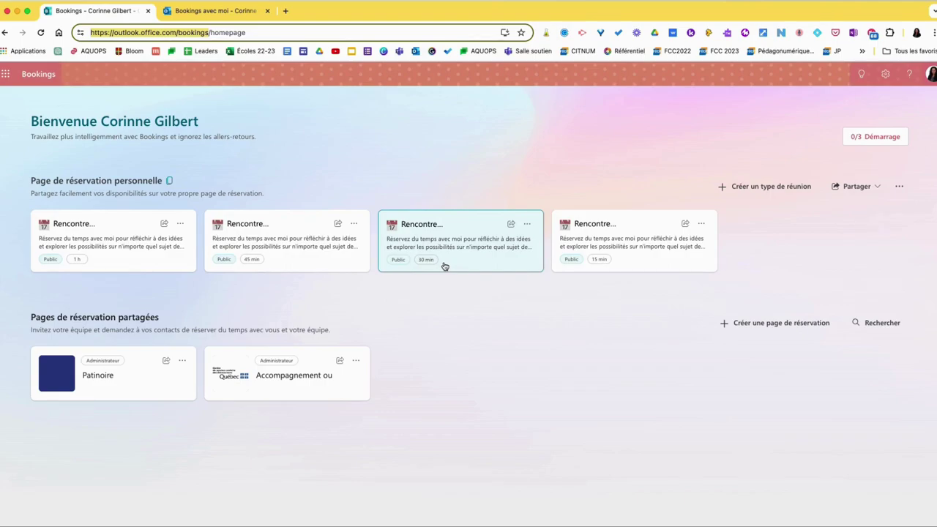
pyautogui.click(899, 186)
pyautogui.click(854, 205)
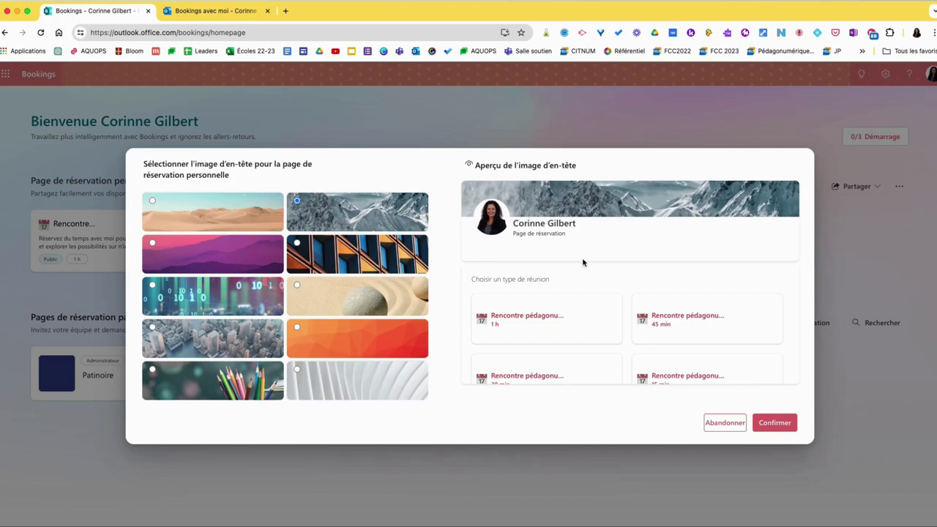
pyautogui.click(723, 423)
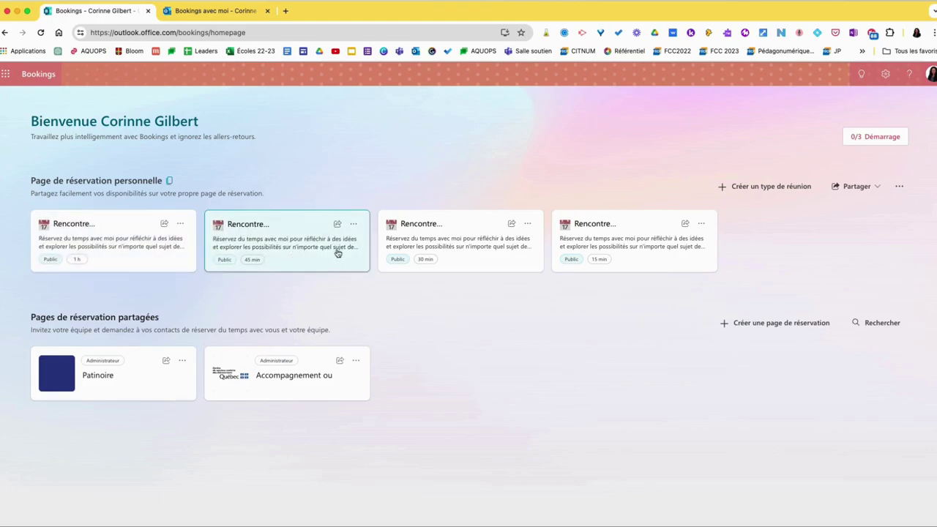
# - Create a new meeting type titled "Rencontre pédagonumérique" and assign it the Rencontres category
pyautogui.click(725, 190)
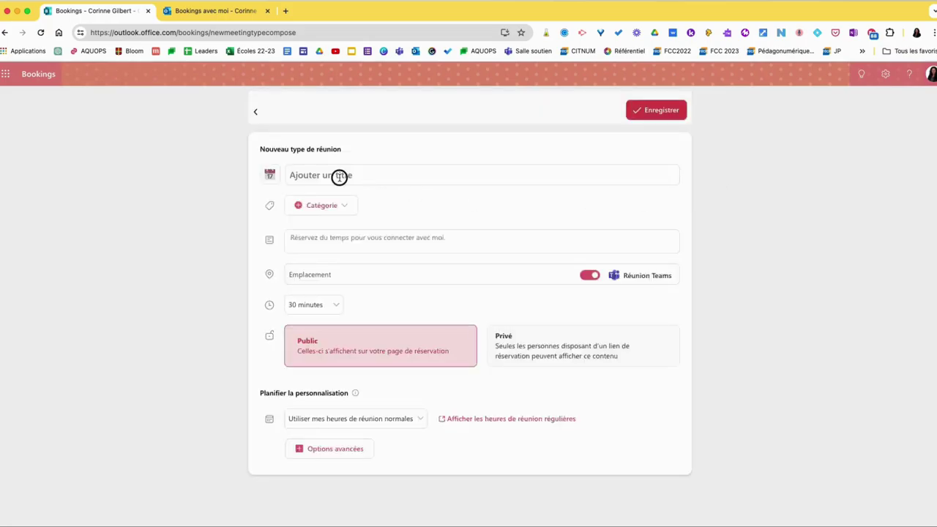
pyautogui.click(339, 175)
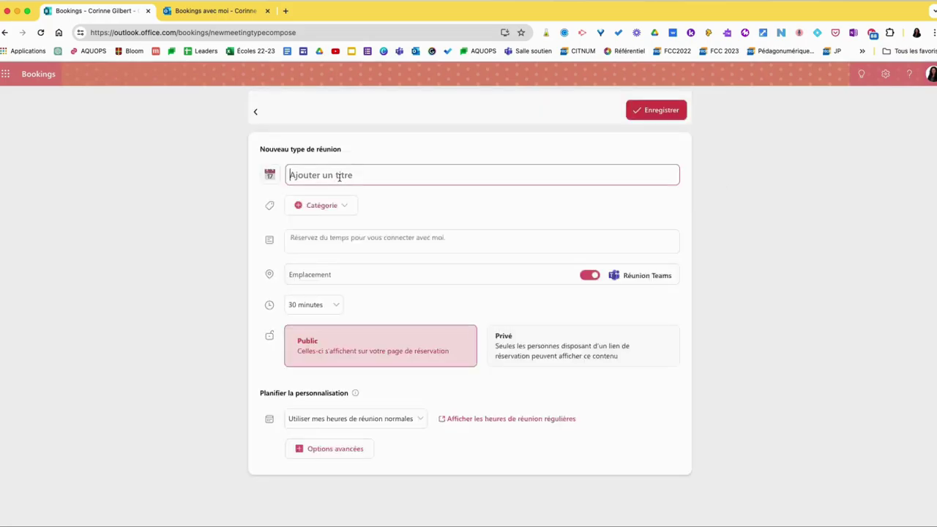
pyautogui.write('Rencontre')
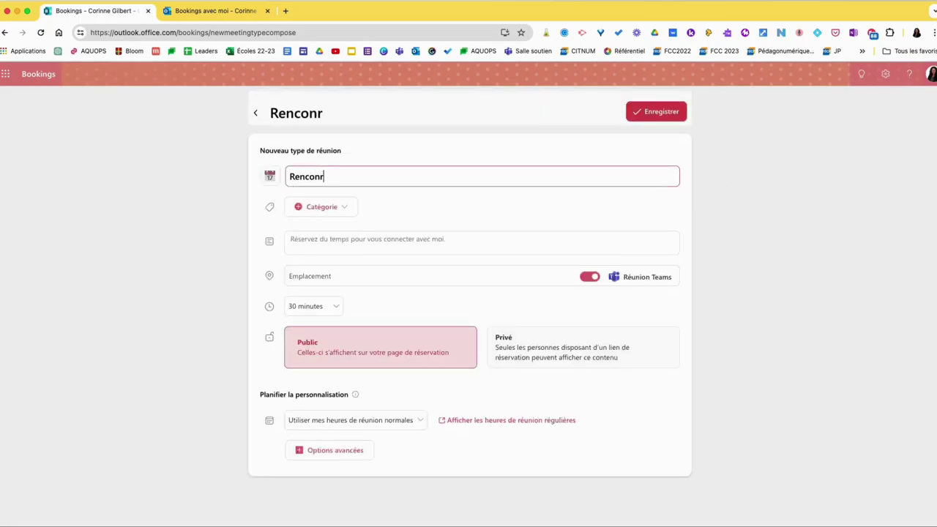
pyautogui.write(' pédagonumérique')
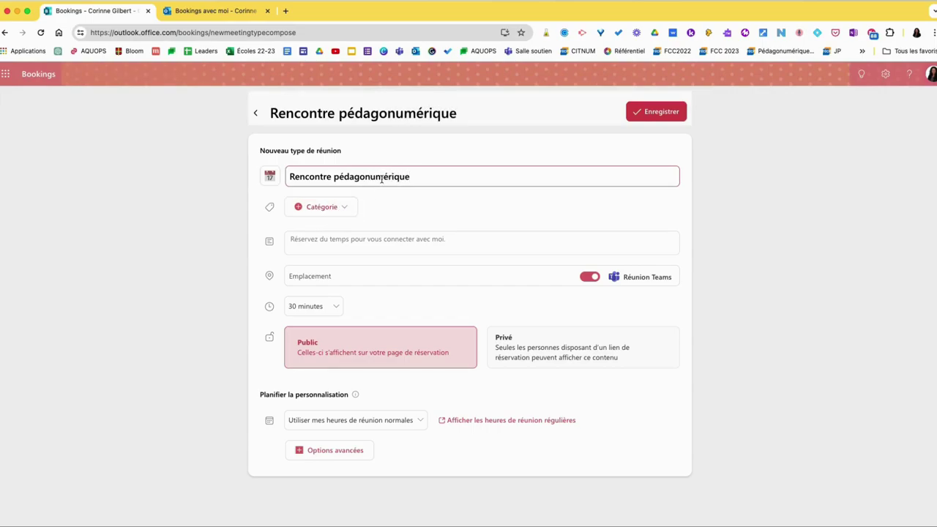
pyautogui.click(344, 210)
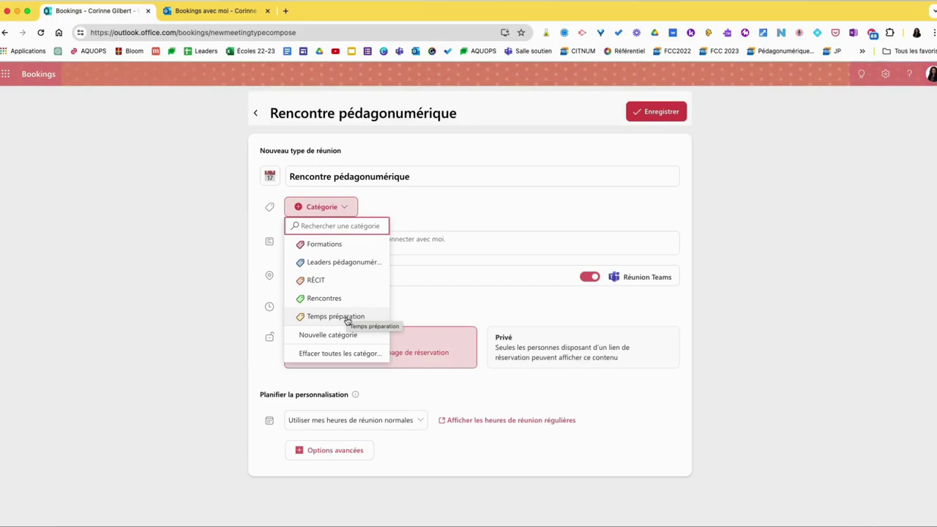
pyautogui.click(325, 300)
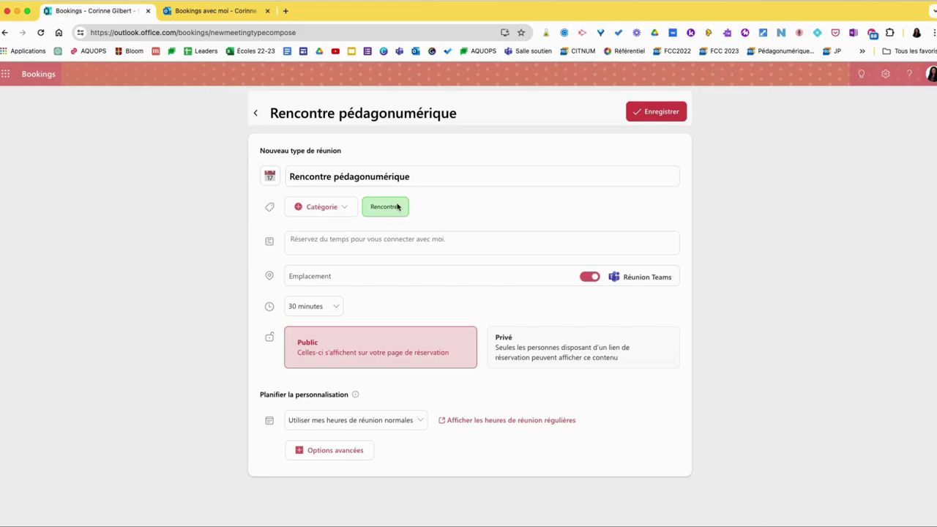
# - Try a personal office as the meeting type's location and clear the field again
pyautogui.click(349, 246)
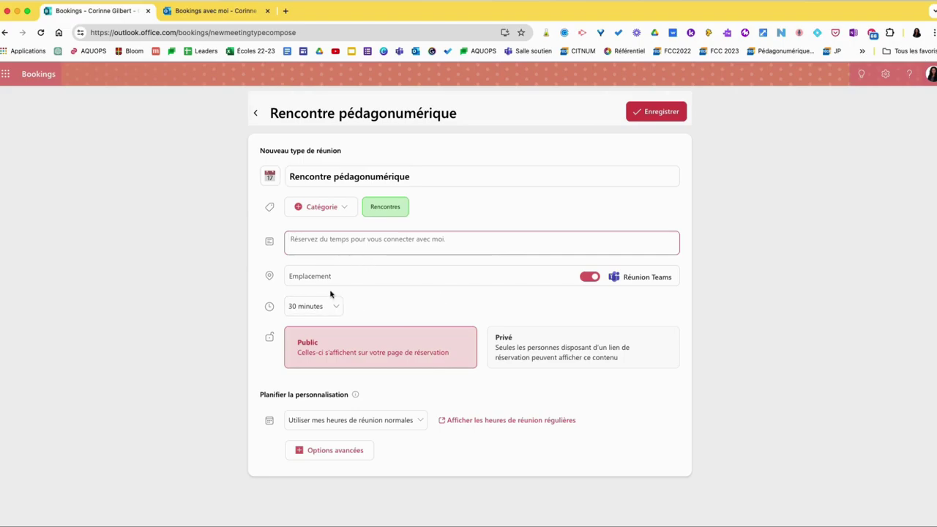
pyautogui.click(324, 276)
pyautogui.write('Bureau de coi')
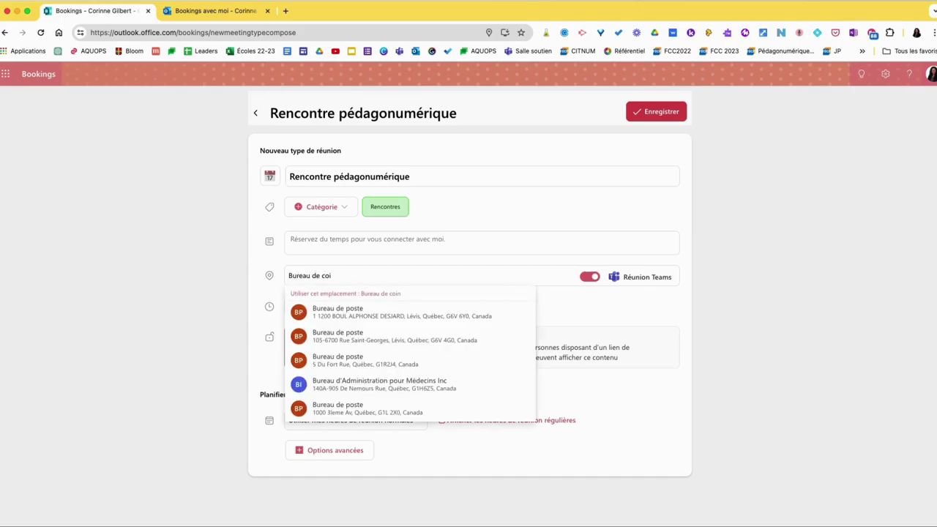
pyautogui.write('nrinne')
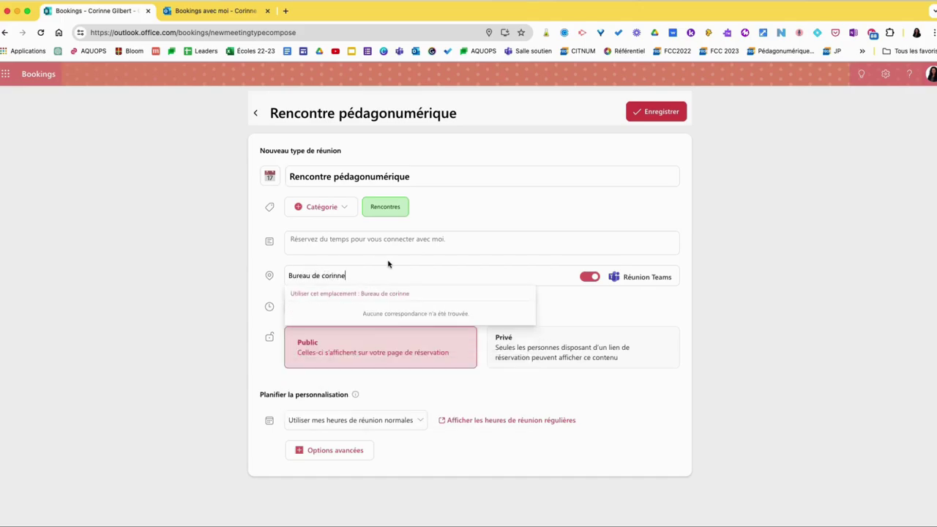
pyautogui.tripleClick(358, 272)
pyautogui.press('BackSpace')
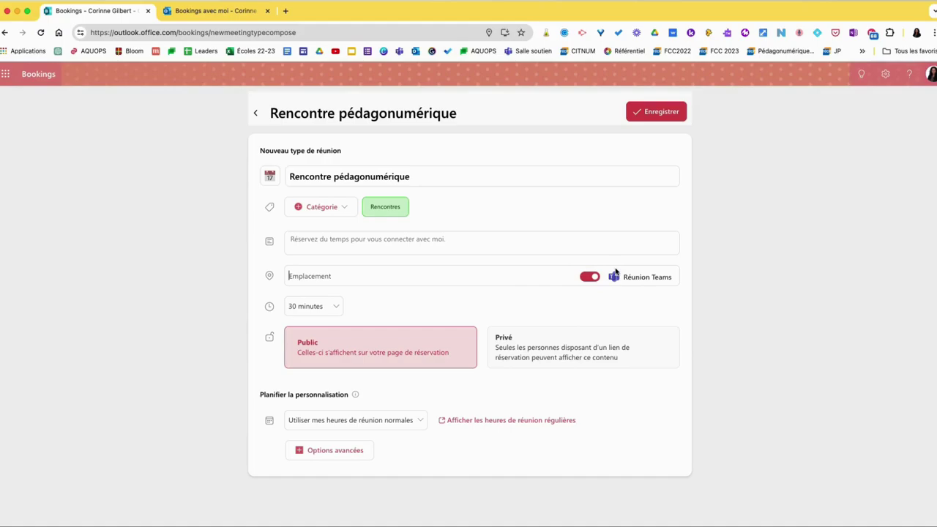
# - Set the meeting duration to Personnalisé with 10 minutes and keep the meeting type Public
pyautogui.click(311, 307)
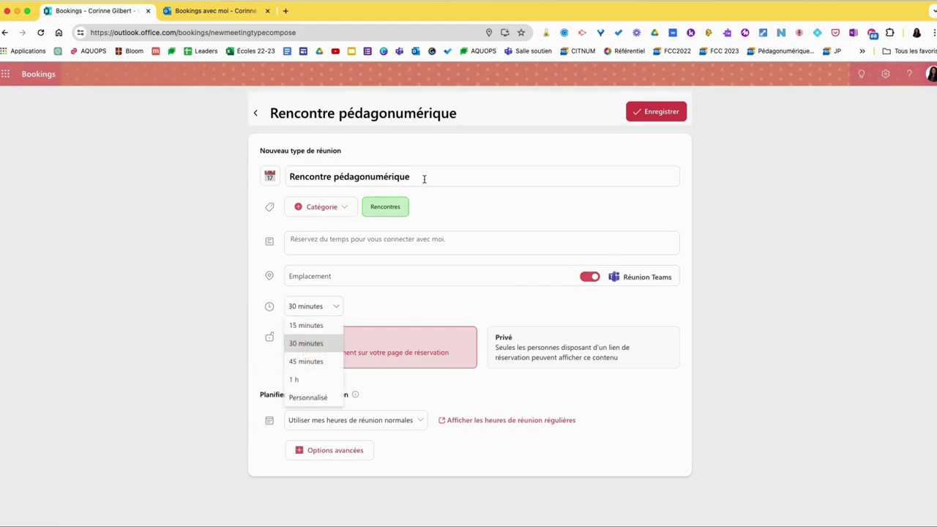
pyautogui.click(319, 395)
pyautogui.click(358, 306)
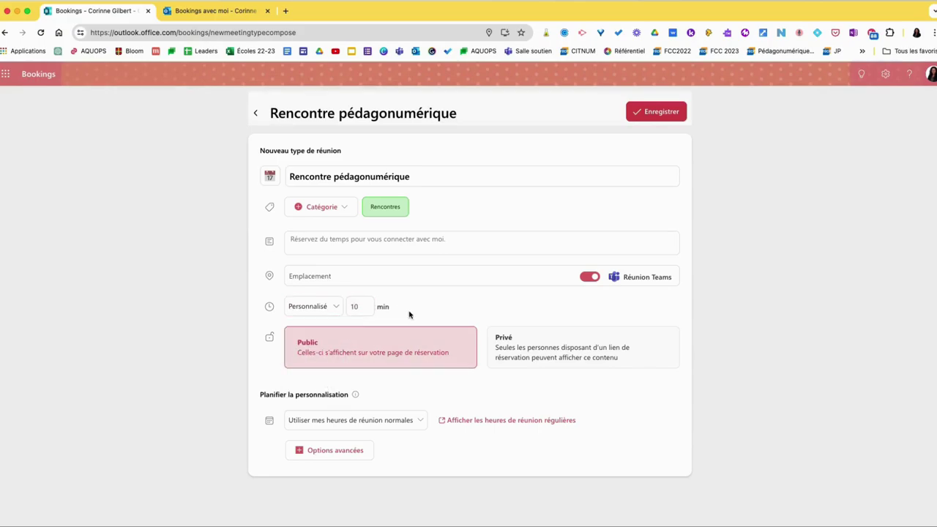
pyautogui.click(333, 308)
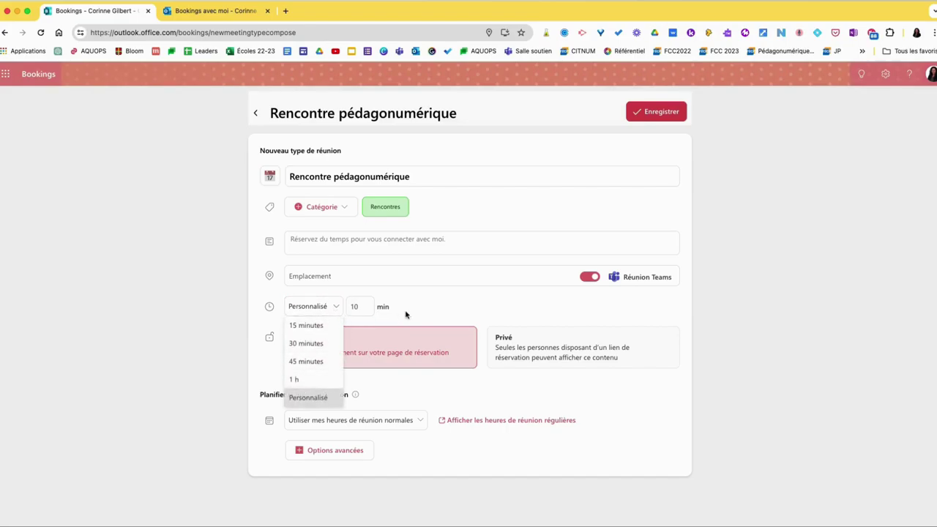
pyautogui.click(448, 314)
pyautogui.click(341, 356)
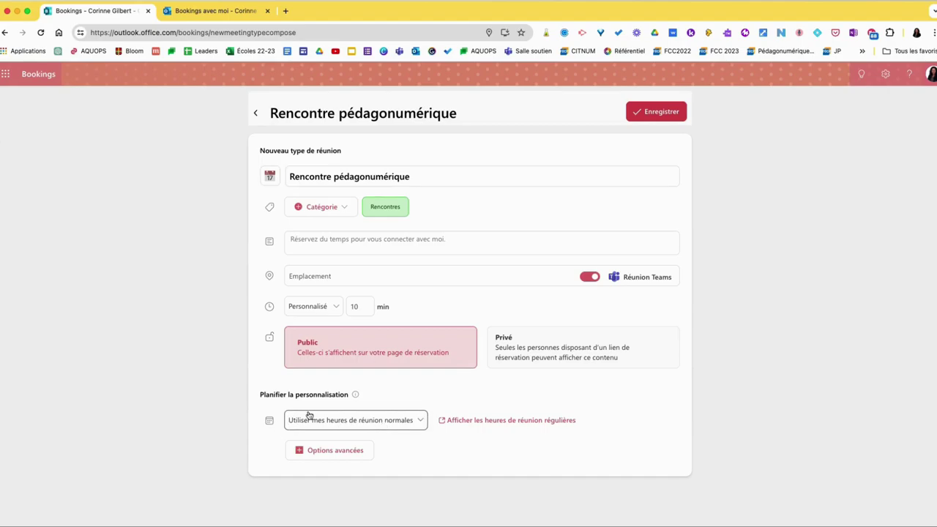
# - Switch the meeting type's schedule to custom availability hours and bring up the weekly hours
pyautogui.click(391, 427)
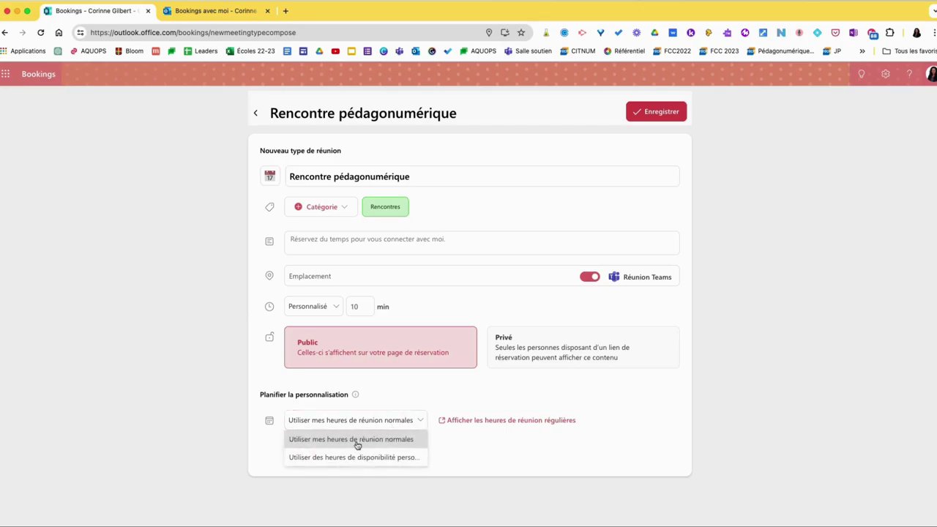
pyautogui.click(304, 461)
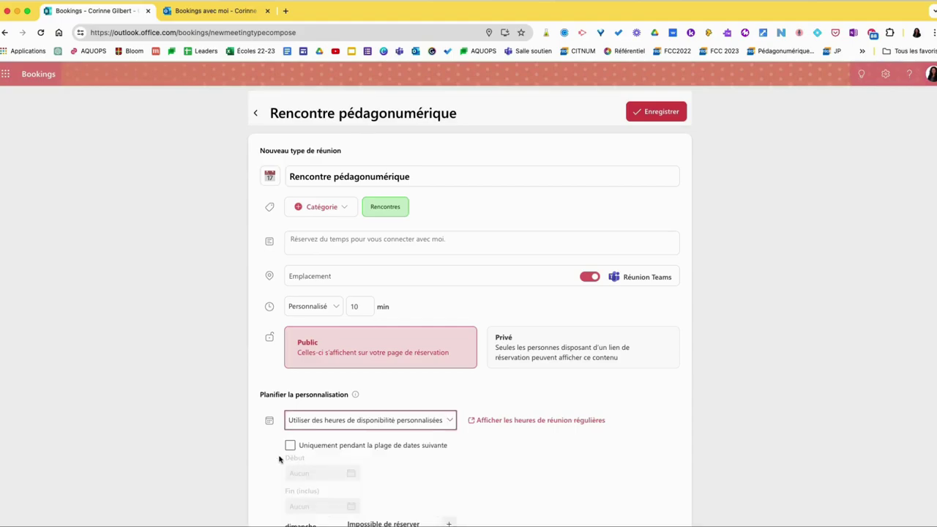
pyautogui.scroll(-2, 278, 457)
pyautogui.scroll(-2, 281, 457)
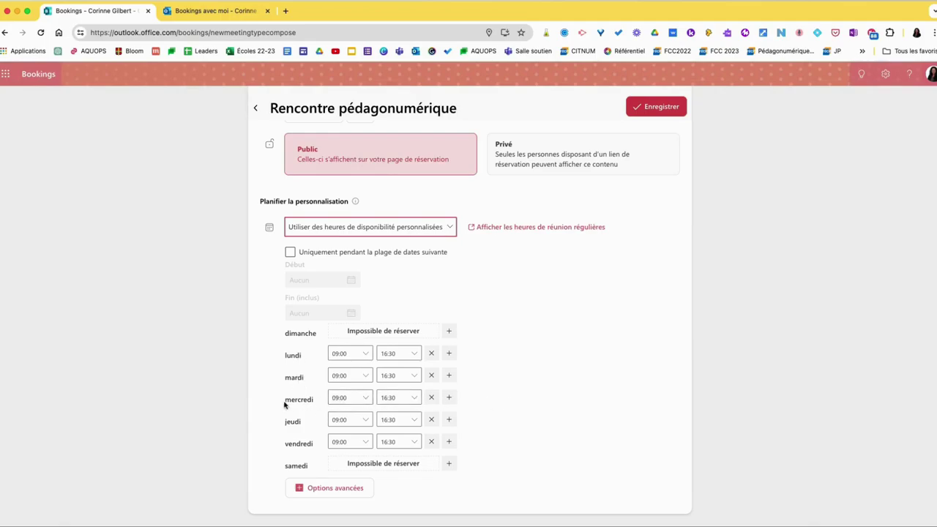
# - Try custom Wednesday hours of 11:00 to 16:00 and restore the schedule to the regular meeting hours
pyautogui.click(355, 402)
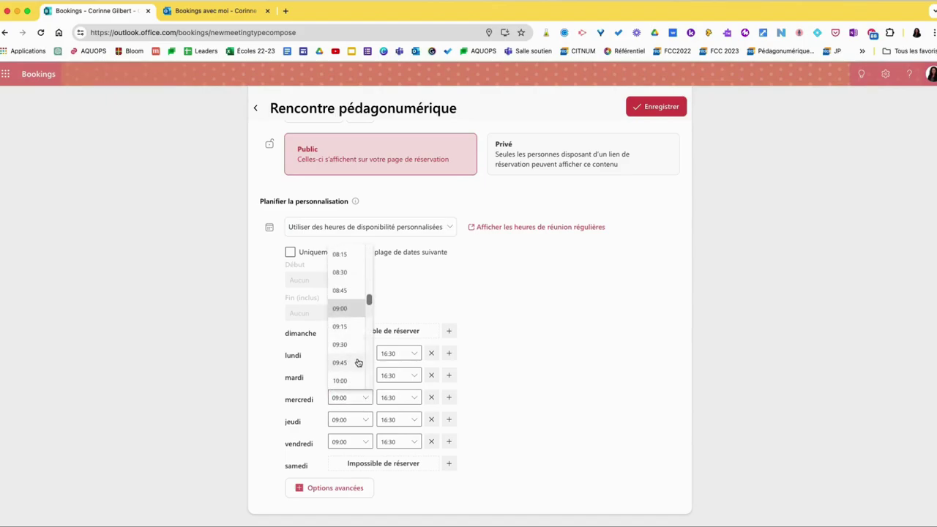
pyautogui.scroll(-3, 344, 372)
pyautogui.scroll(-2, 345, 373)
pyautogui.scroll(1, 344, 271)
pyautogui.click(340, 266)
pyautogui.click(398, 401)
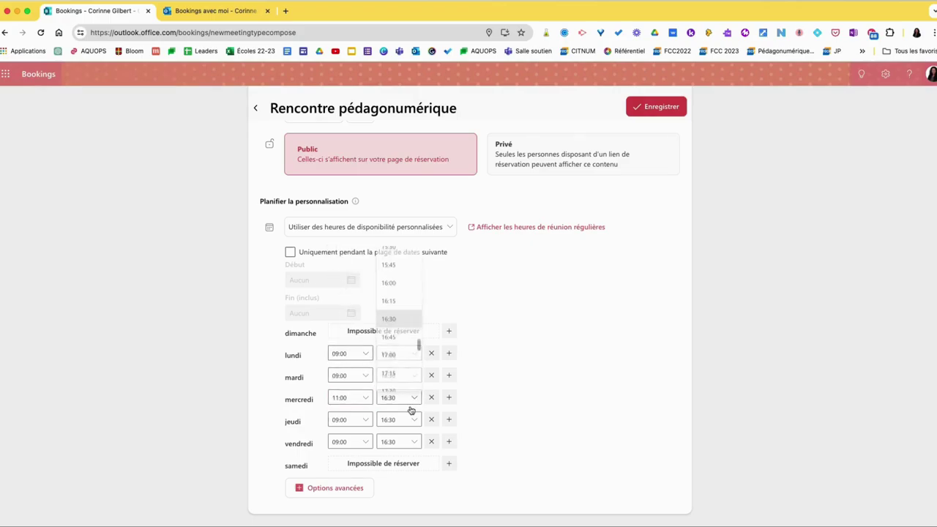
pyautogui.click(396, 283)
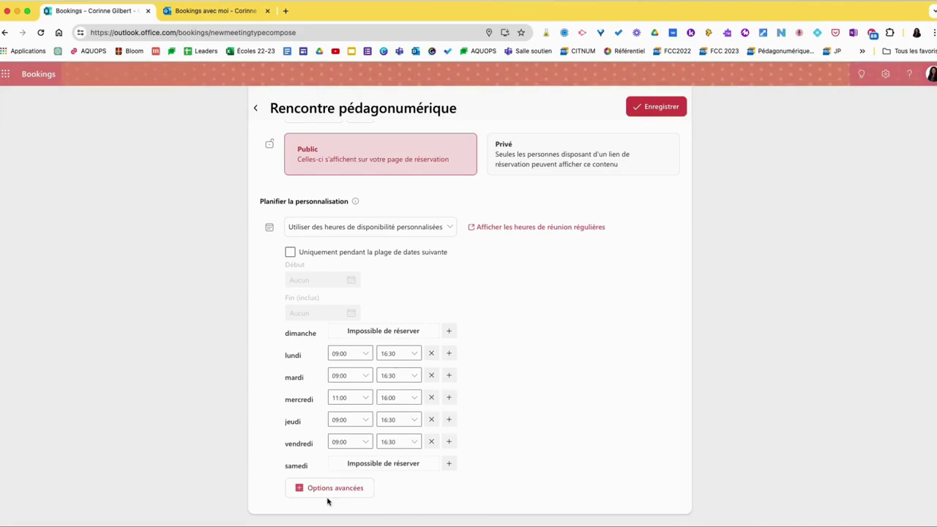
pyautogui.click(344, 233)
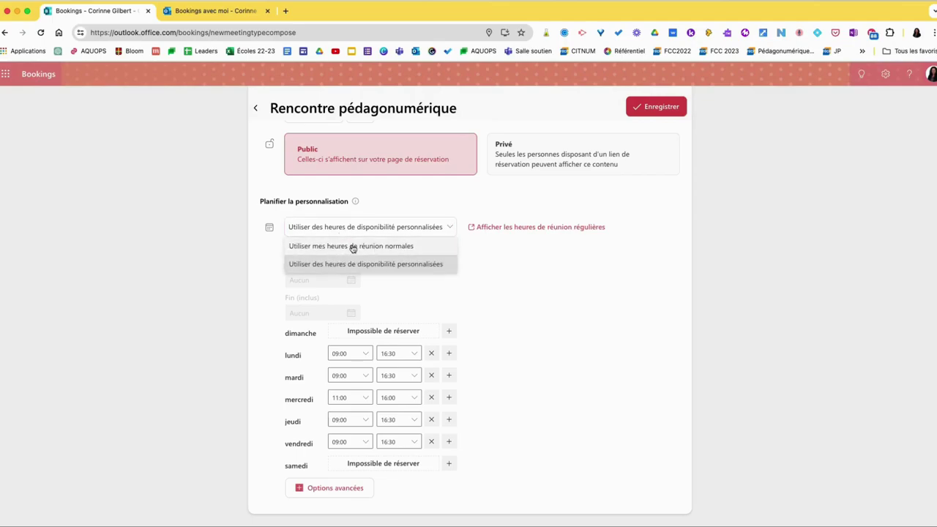
pyautogui.click(352, 248)
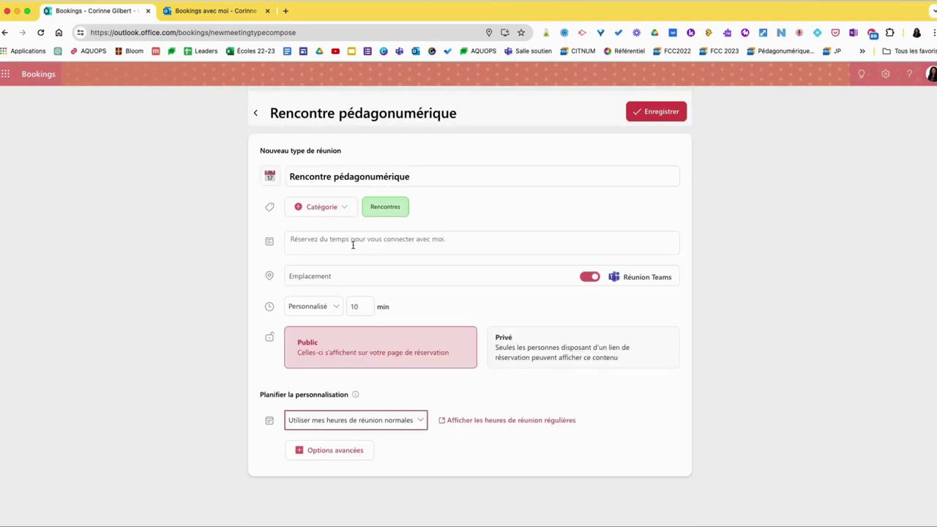
# - Expand the meeting type's advanced options and set the buffer time before and after to 15 minutes, keeping the minimum lead time at 1 h
pyautogui.click(336, 450)
pyautogui.scroll(-3, 341, 443)
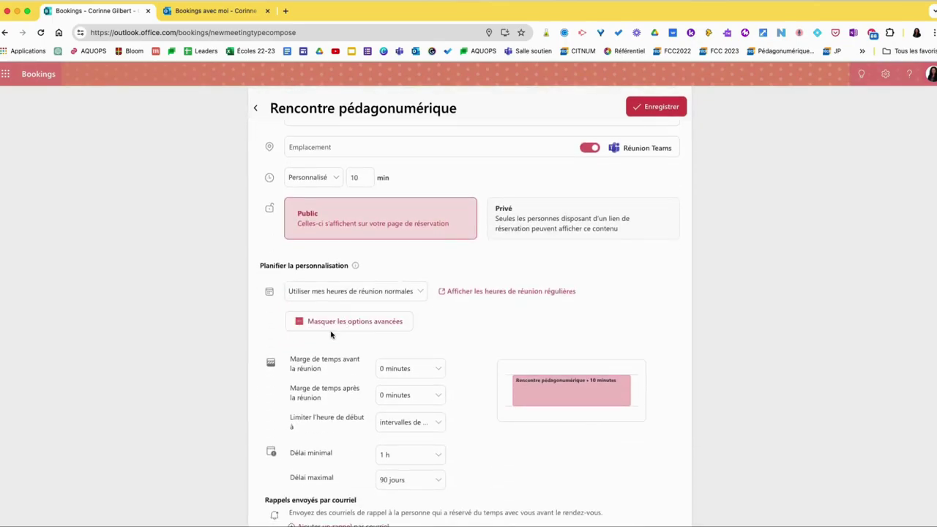
pyautogui.scroll(-2, 337, 330)
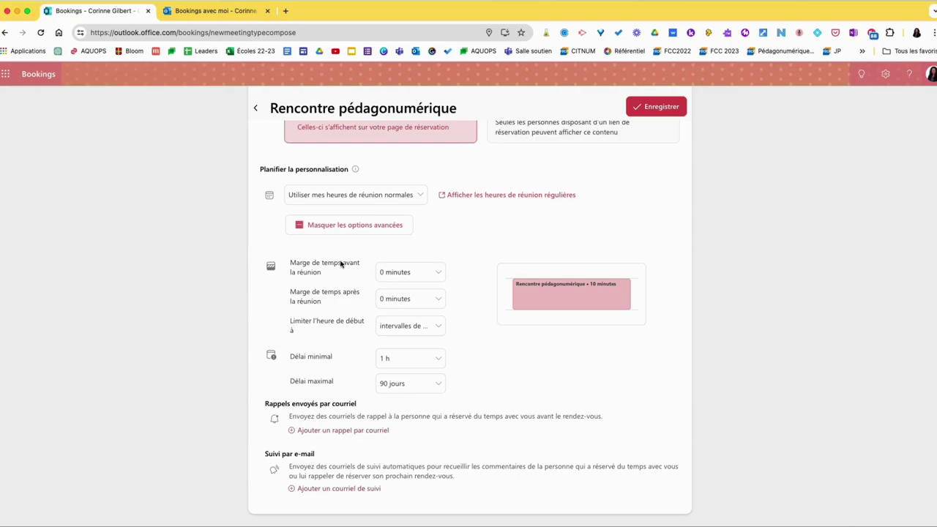
pyautogui.click(337, 301)
pyautogui.click(389, 272)
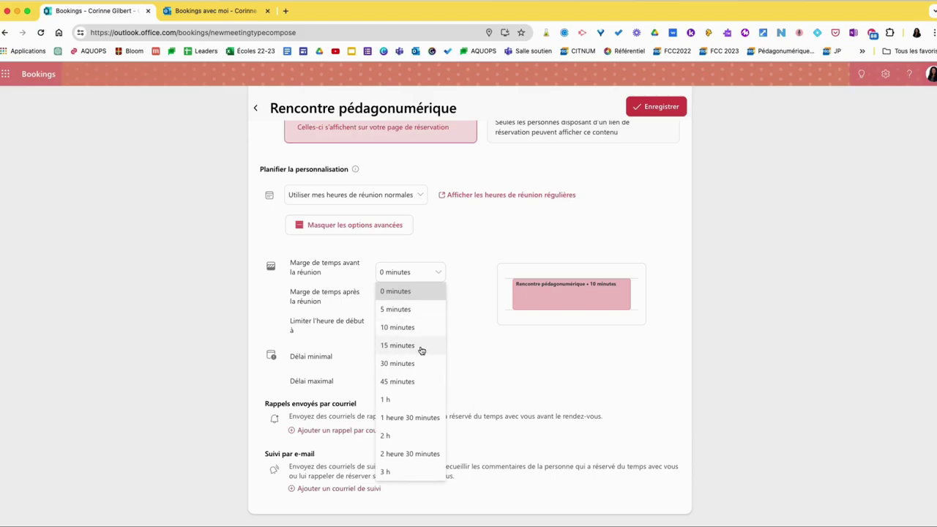
pyautogui.click(429, 349)
pyautogui.click(393, 293)
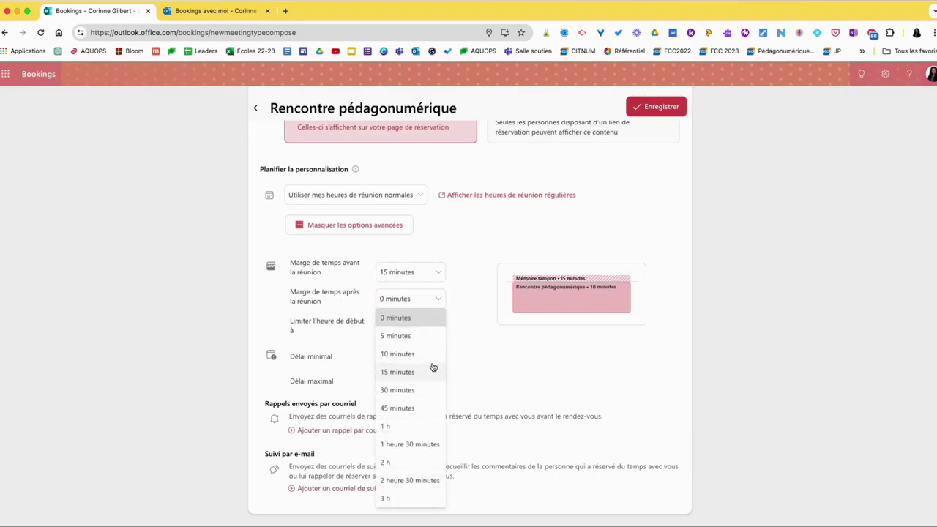
pyautogui.click(429, 371)
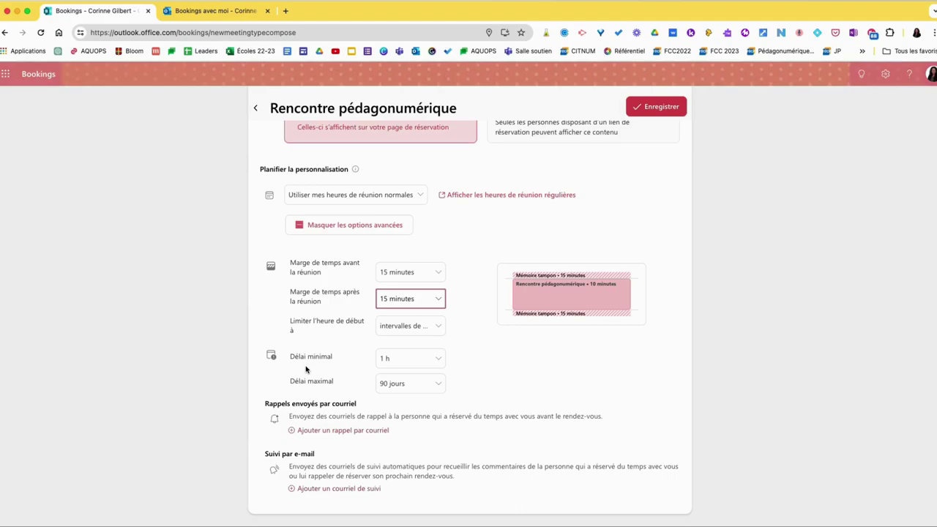
pyautogui.click(407, 364)
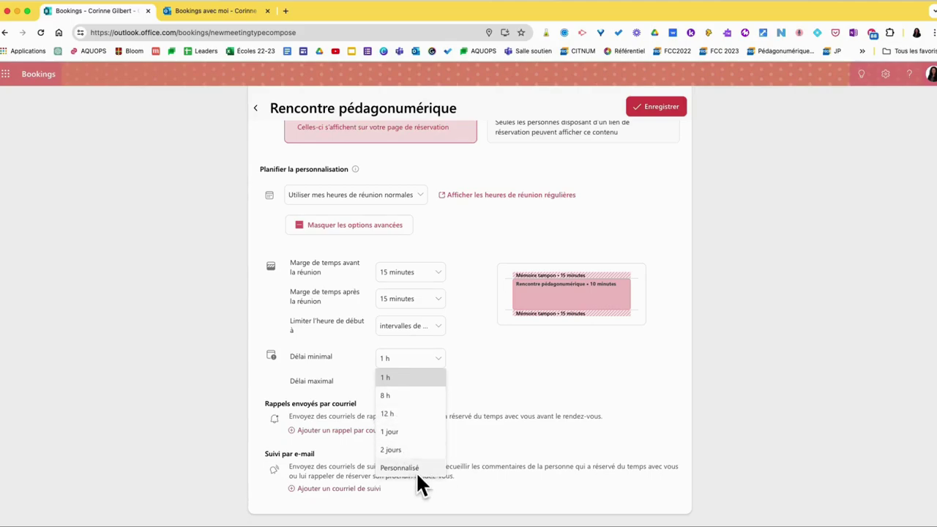
pyautogui.click(500, 368)
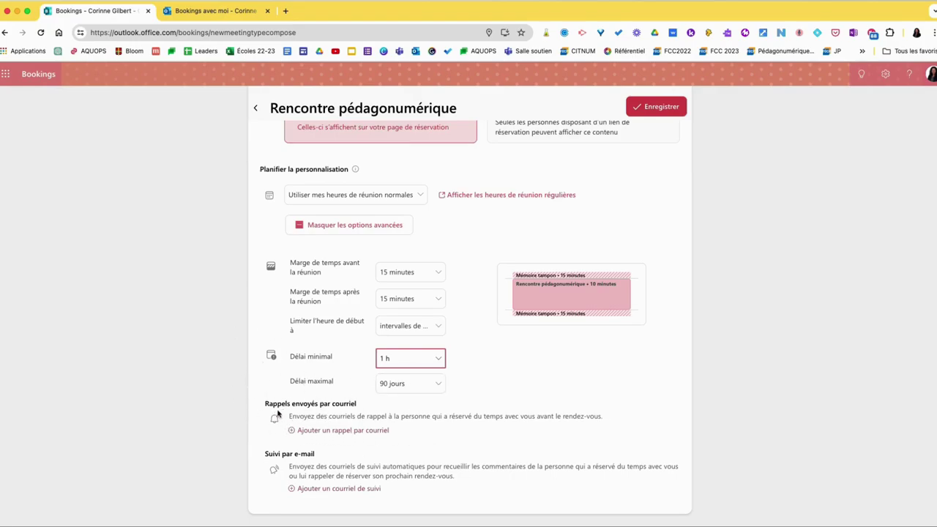
# - Try adding an email reminder timed 15 minutes before the meeting and discard it
pyautogui.click(350, 431)
pyautogui.scroll(-3, 393, 466)
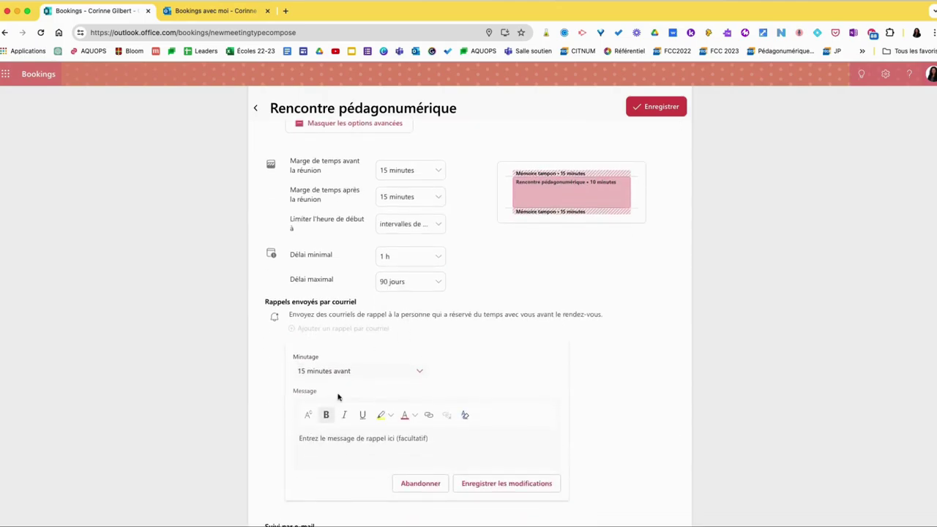
pyautogui.click(385, 372)
pyautogui.click(376, 370)
pyautogui.click(377, 370)
pyautogui.click(521, 369)
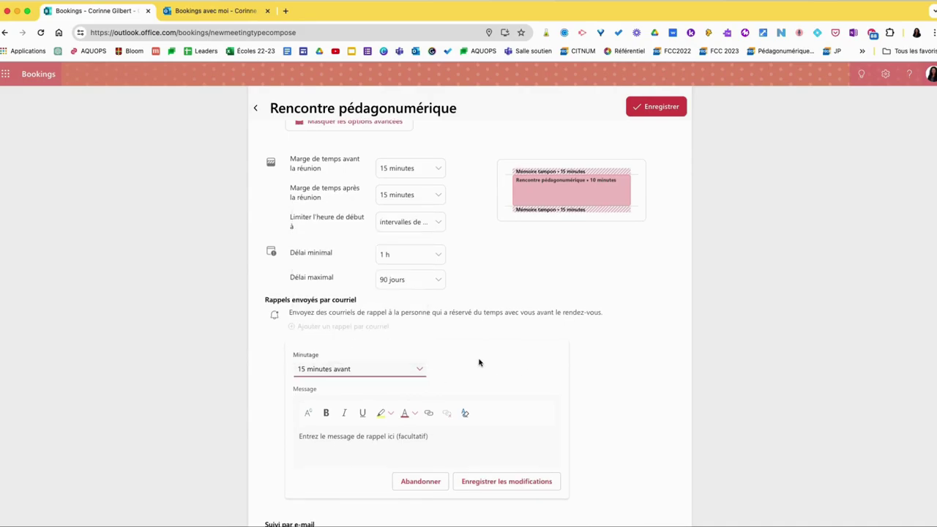
pyautogui.click(423, 483)
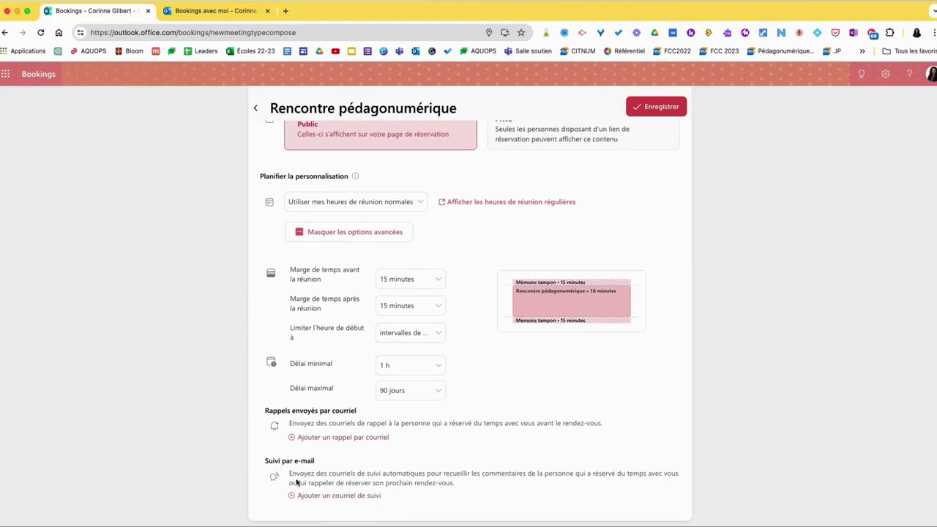
# - Try adding a follow-up email timed 15 minutes after the meeting and discard it
pyautogui.click(340, 495)
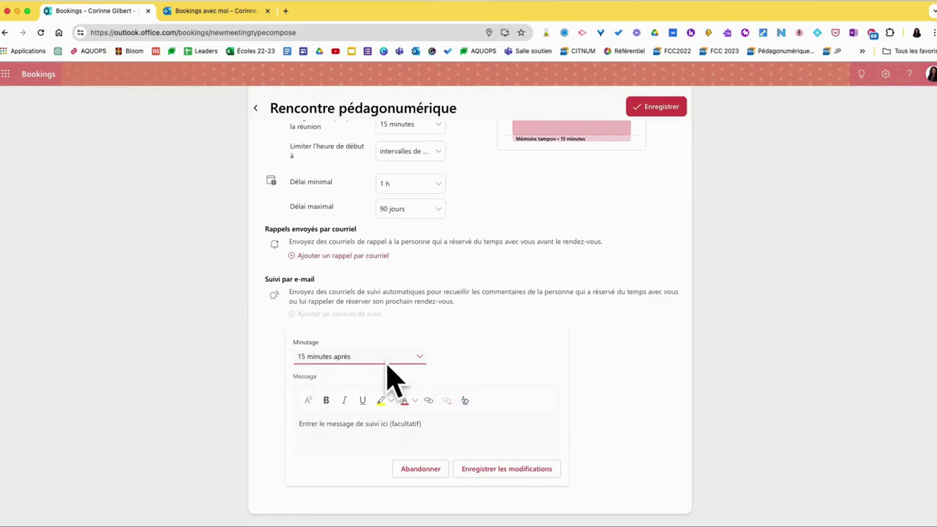
pyautogui.click(313, 423)
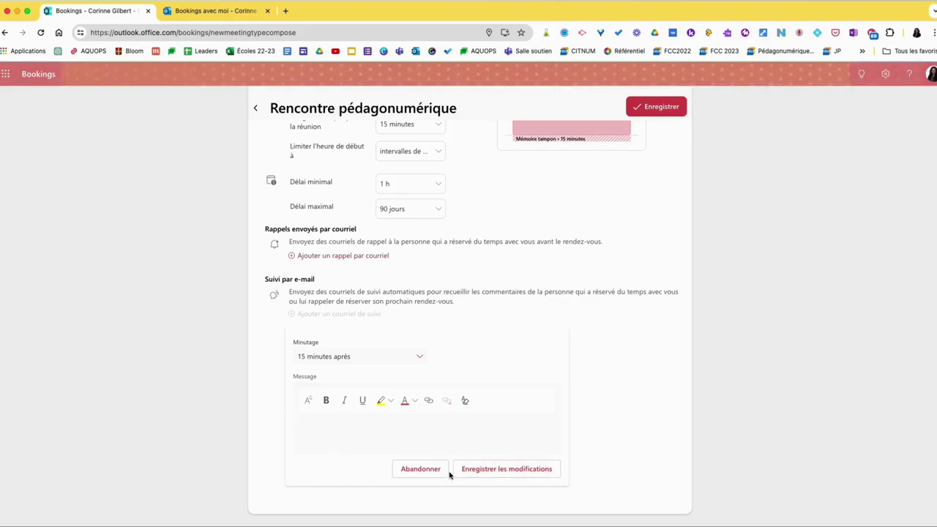
pyautogui.click(413, 474)
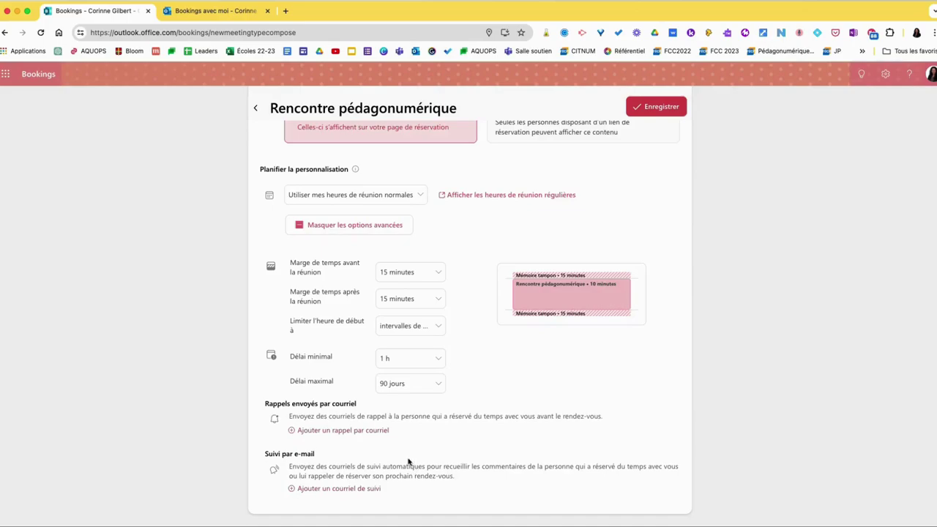
# - Review the meeting type's settings and save it
pyautogui.scroll(5, 406, 415)
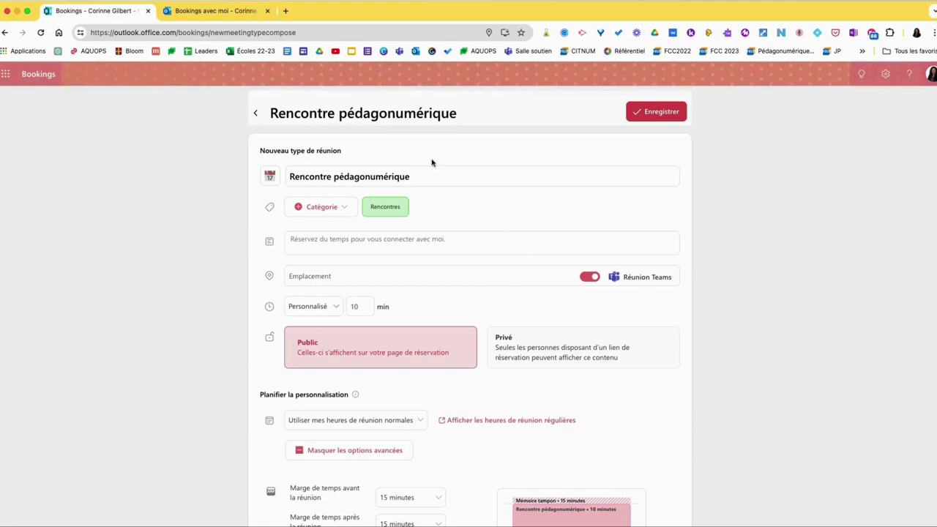
pyautogui.scroll(-5, 698, 131)
pyautogui.click(667, 111)
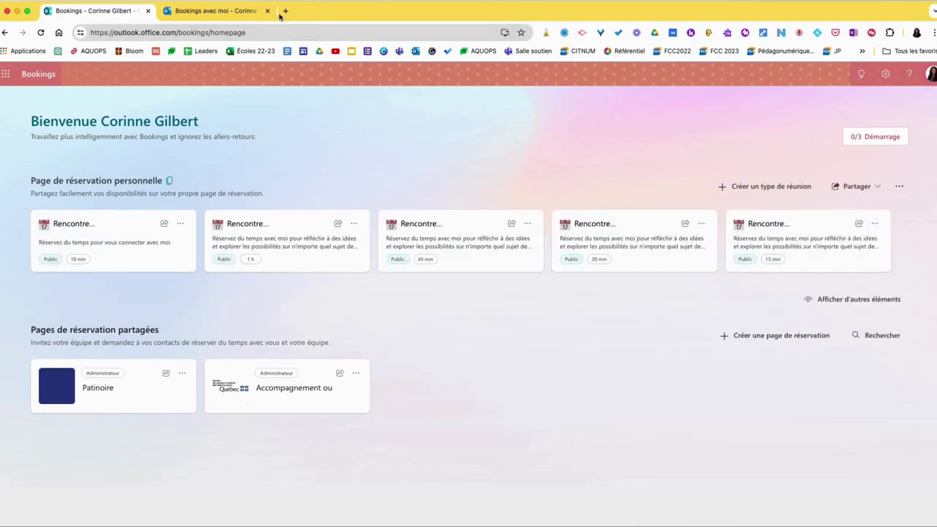
# - Refresh the Bookings with me page, check the new 10-minute meeting type's details and return to the page overview
pyautogui.click(218, 11)
pyautogui.press('super+r')
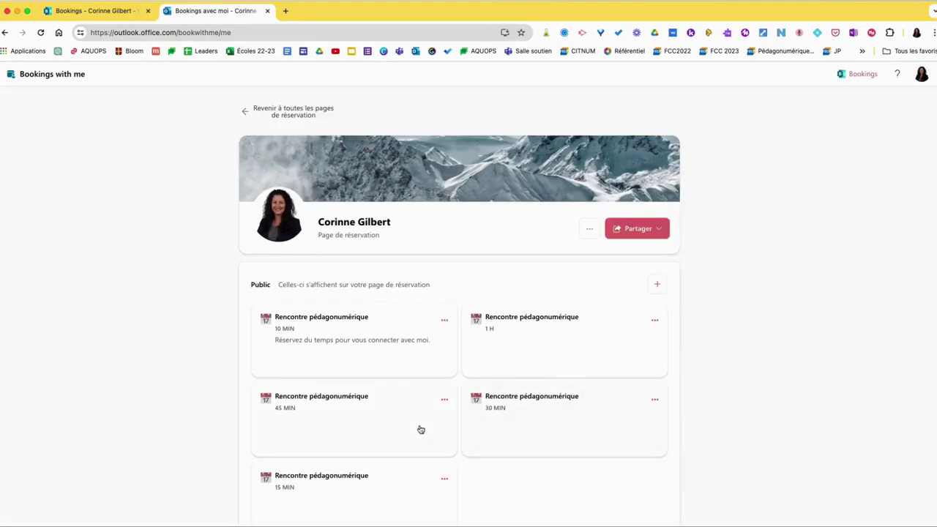
pyautogui.scroll(-2, 376, 494)
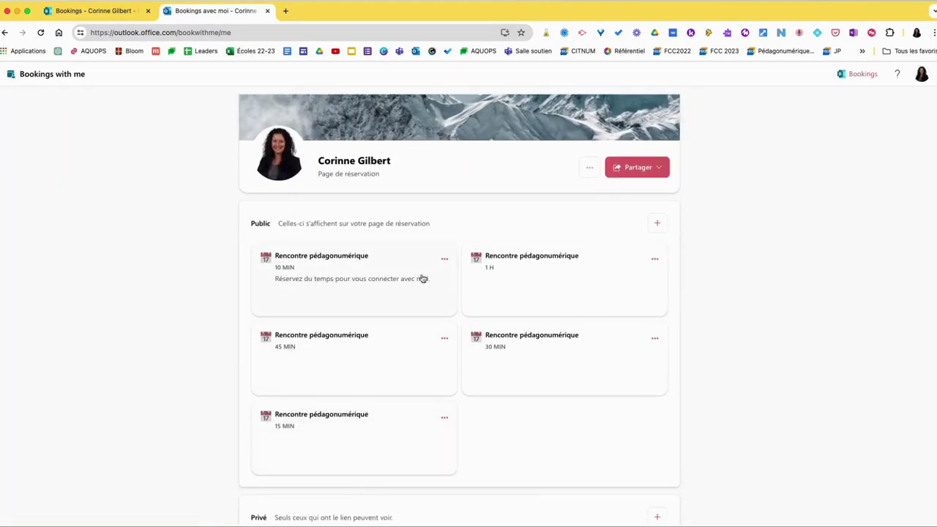
pyautogui.scroll(-1, 538, 277)
pyautogui.scroll(-1, 539, 277)
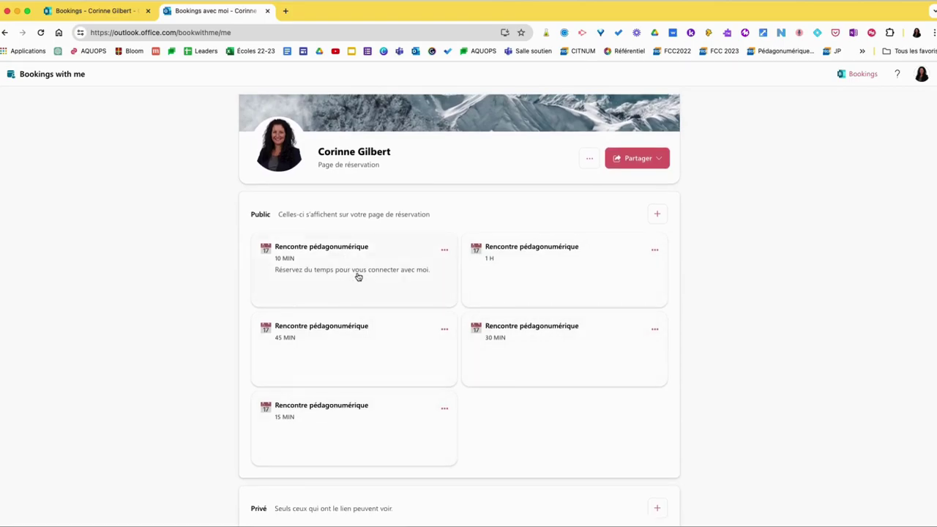
pyautogui.click(317, 272)
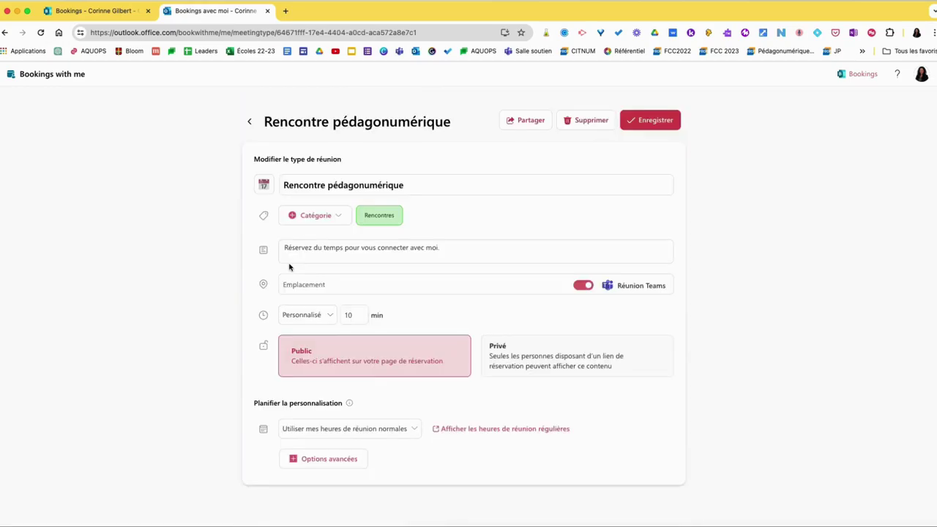
pyautogui.click(69, 76)
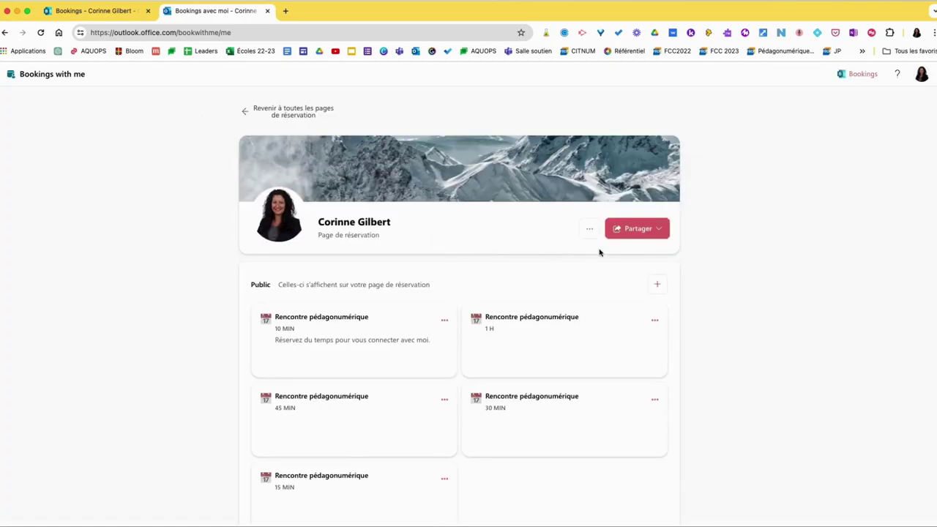
# - Copy the personal booking page's sharing link and open it in a new browser tab
pyautogui.click(657, 231)
pyautogui.click(635, 249)
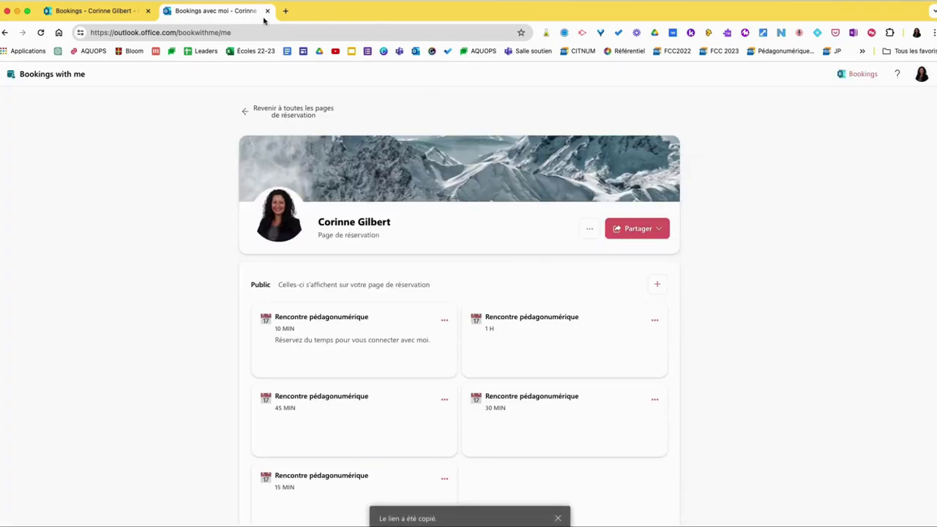
pyautogui.click(285, 11)
pyautogui.press('super+v')
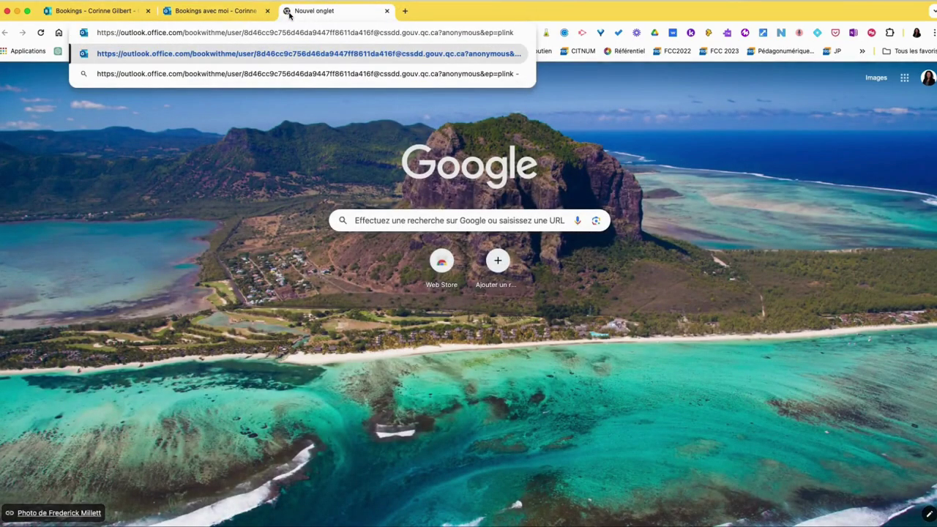
pyautogui.press('Return')
# - Look over the offered meeting types and choose the 10-minute Rencontre pédagonumérique
pyautogui.scroll(-4, 355, 317)
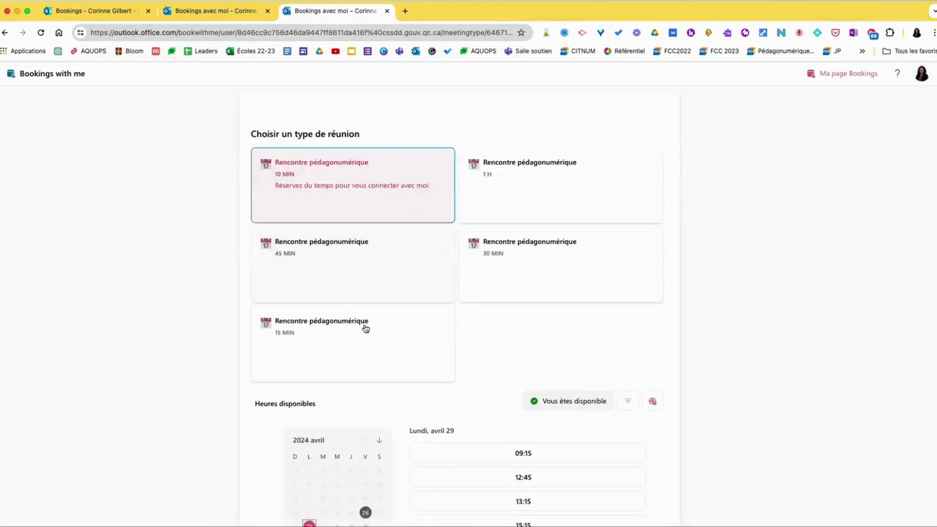
pyautogui.scroll(4, 398, 307)
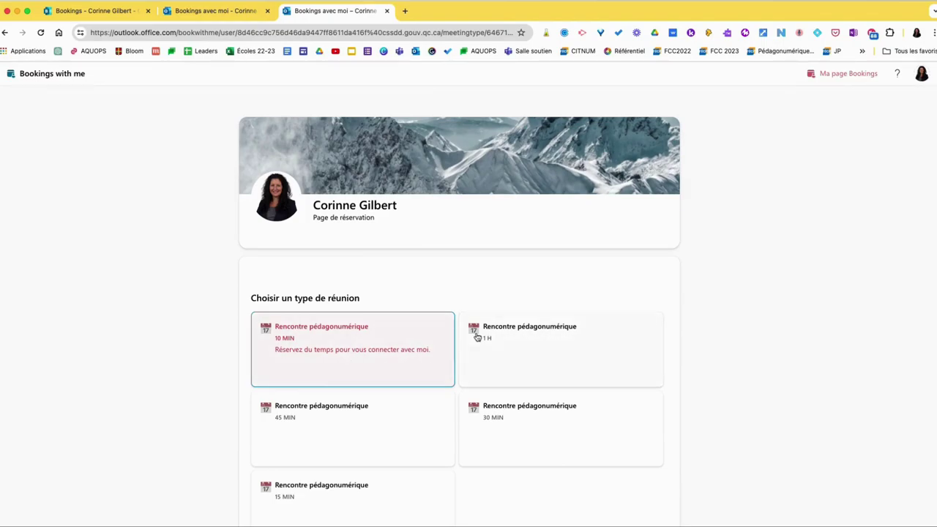
pyautogui.click(373, 346)
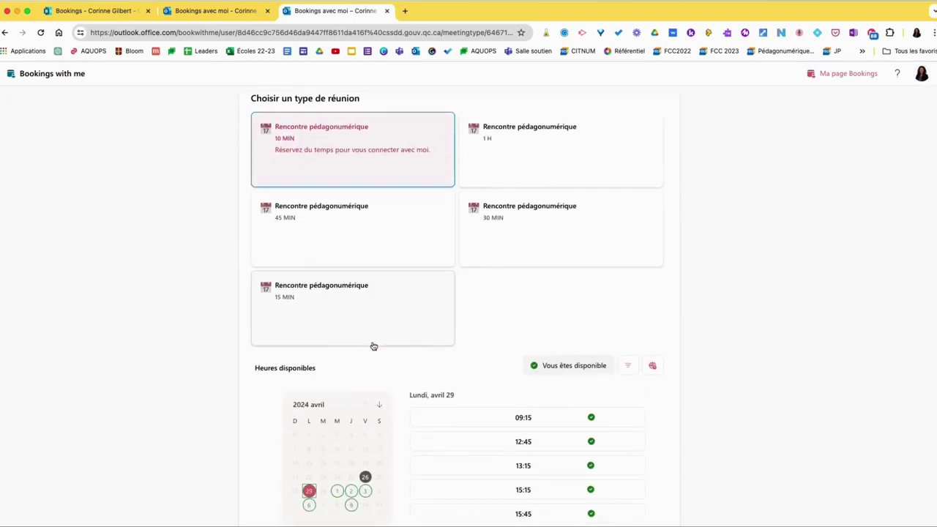
pyautogui.click(339, 205)
pyautogui.scroll(2, 344, 146)
pyautogui.click(333, 147)
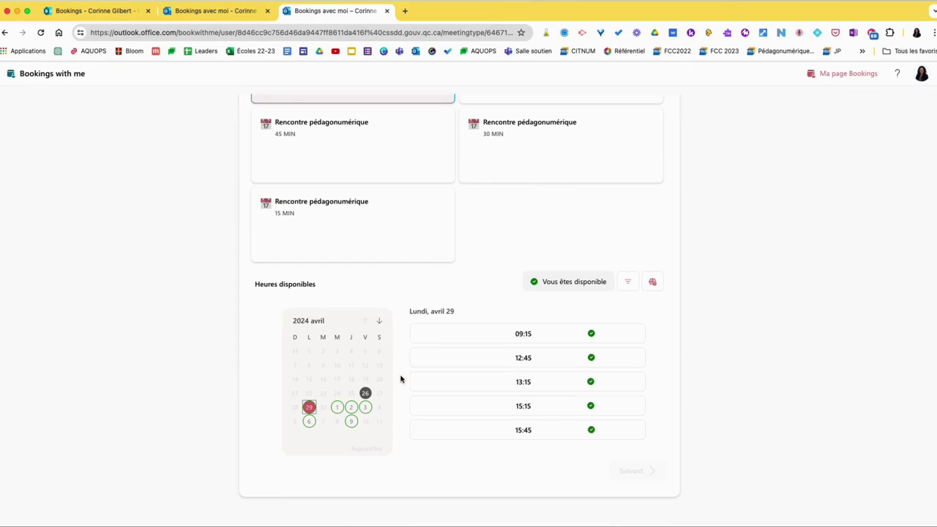
# - Choose the 11:15 slot on Monday, May 6, 2024 and continue to the booking form
pyautogui.click(335, 408)
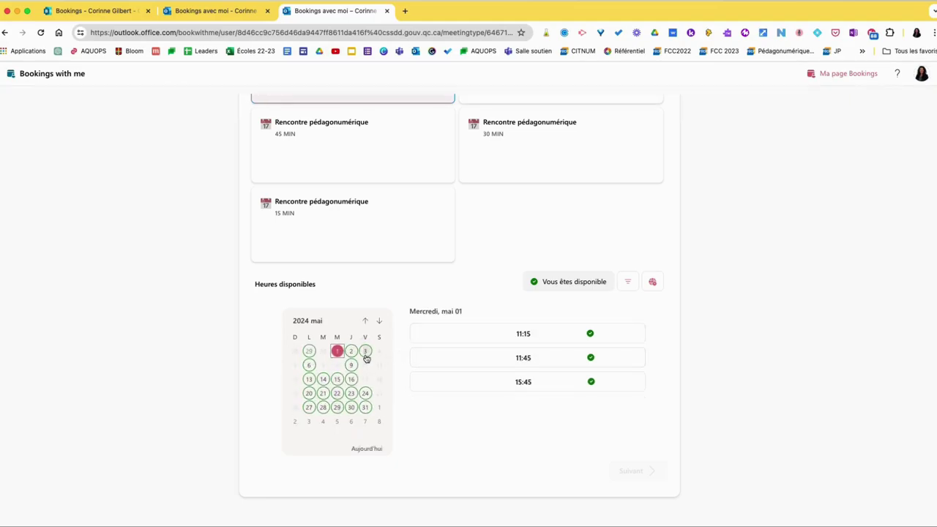
pyautogui.click(310, 369)
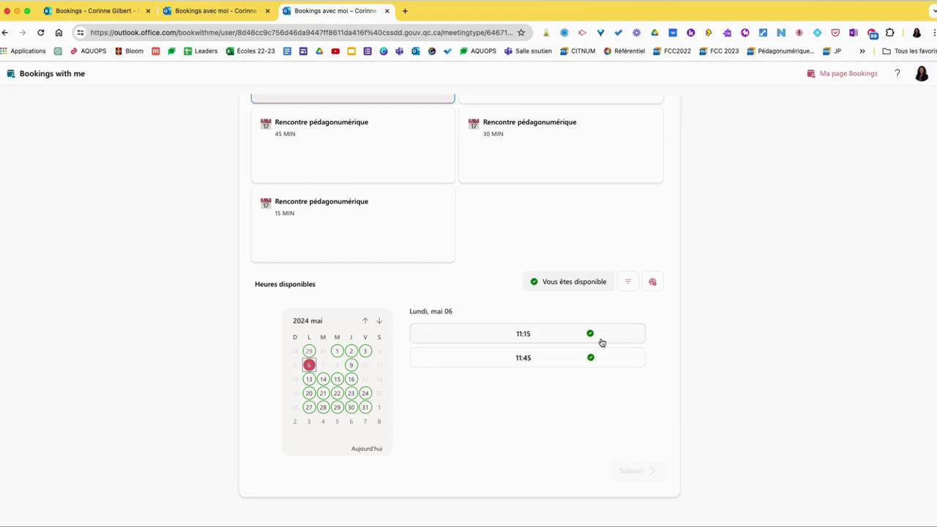
pyautogui.click(455, 335)
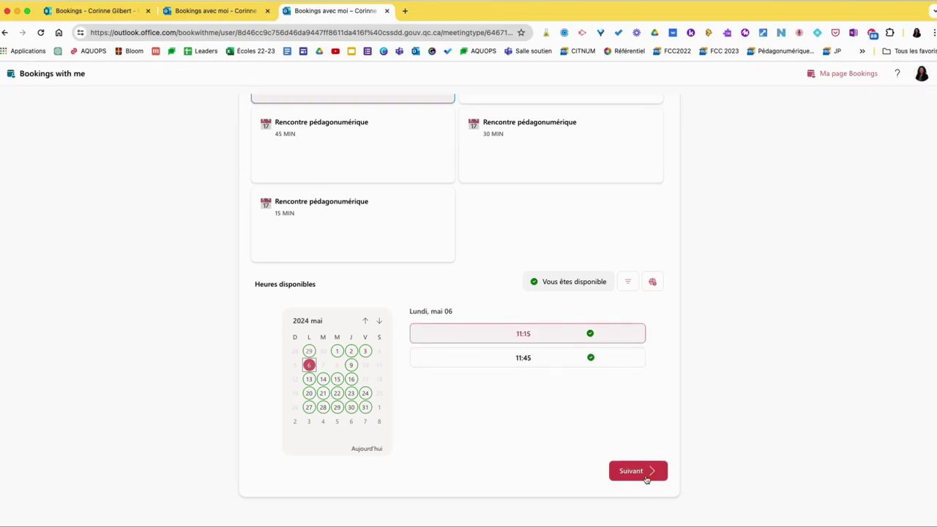
pyautogui.click(647, 478)
# - Add the note "Sujet de la rencontre" to the booking form and submit the reservation
pyautogui.click(450, 341)
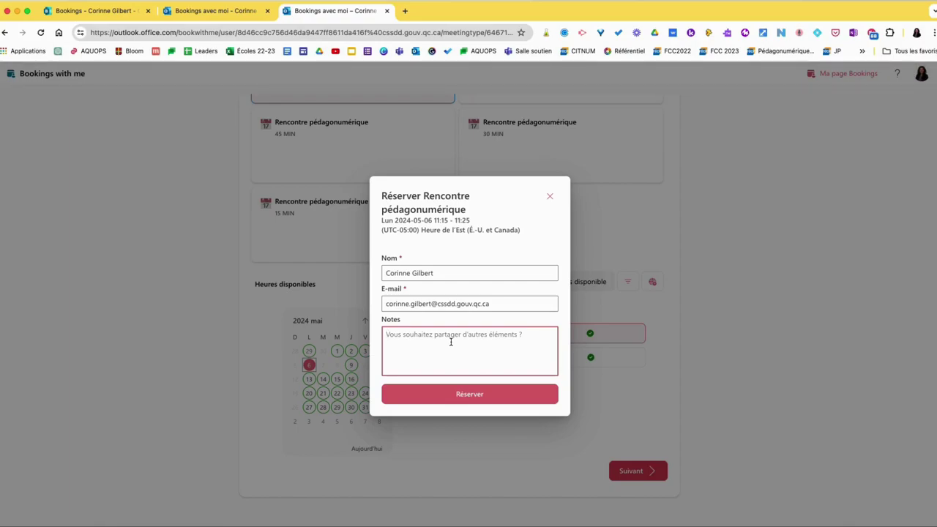
pyautogui.write('Sujet de la rencontre')
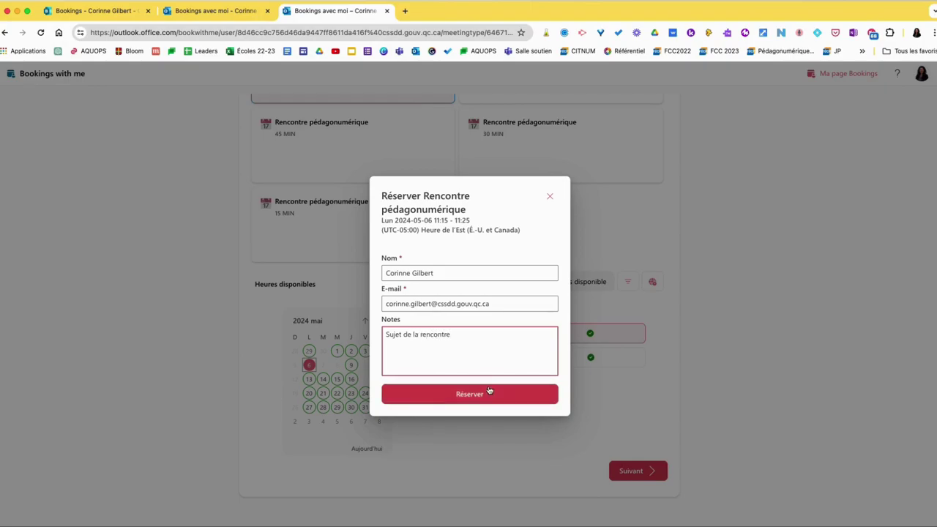
pyautogui.click(487, 392)
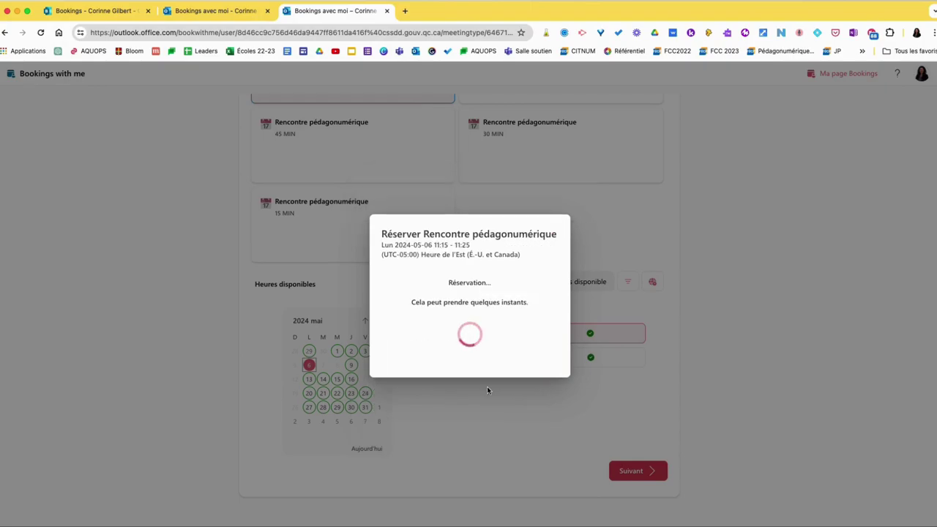